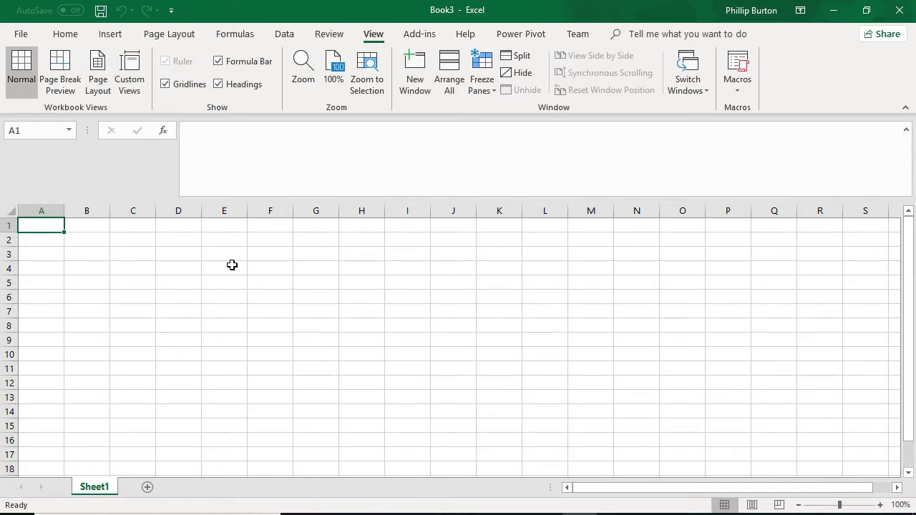
pyautogui.click(186, 254)
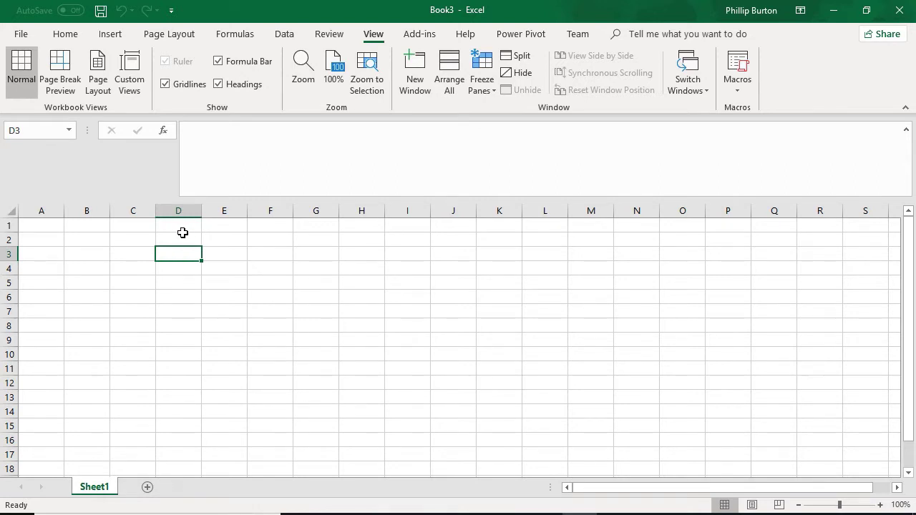
pyautogui.click(182, 236)
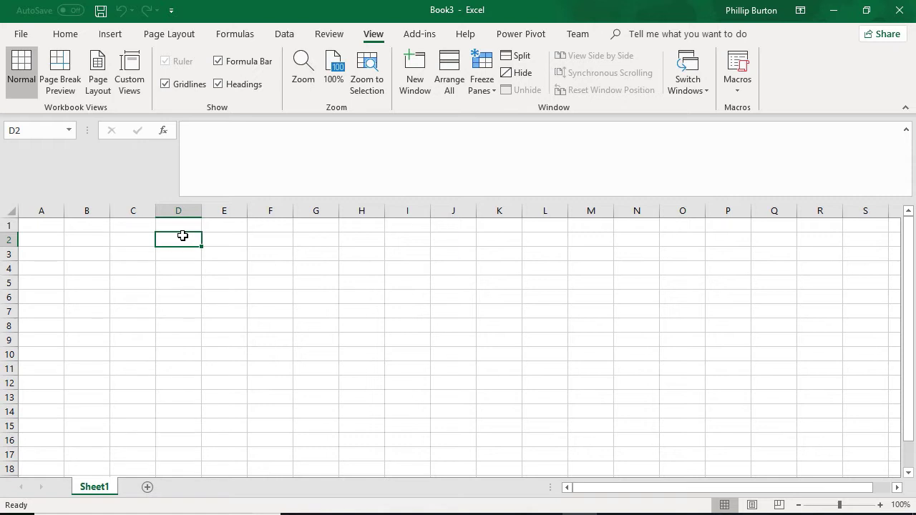
# Enter the addition formula =1+1 in cell E5 and reselect the cell to inspect its stored formula
pyautogui.click(234, 279)
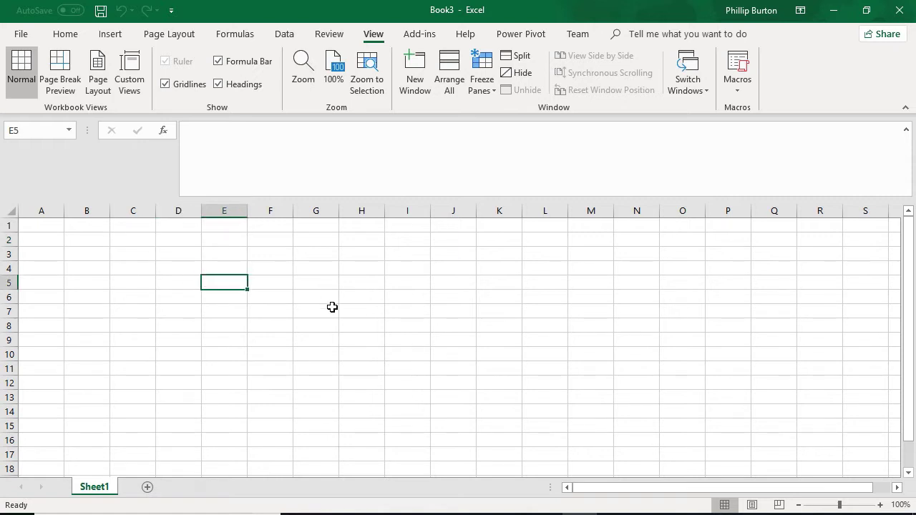
pyautogui.write('=')
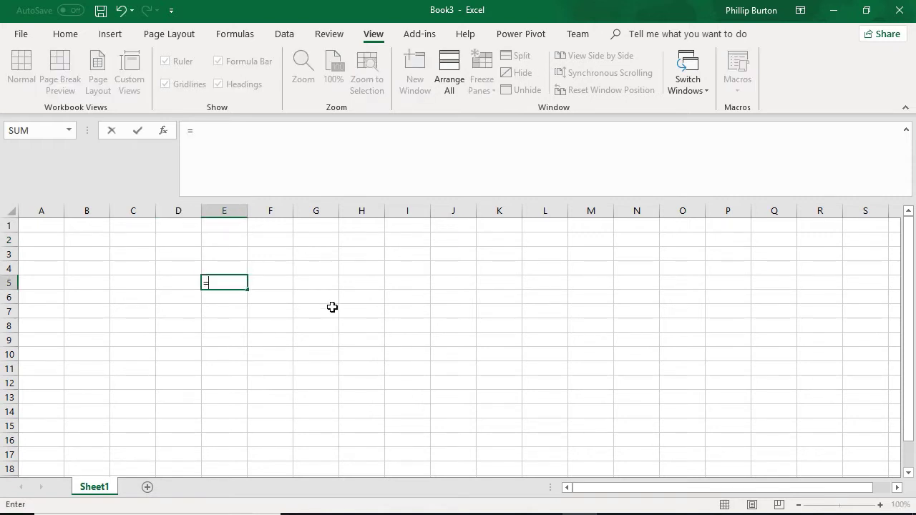
pyautogui.press('BackSpace')
pyautogui.write('+')
pyautogui.press('BackSpace')
pyautogui.write('=')
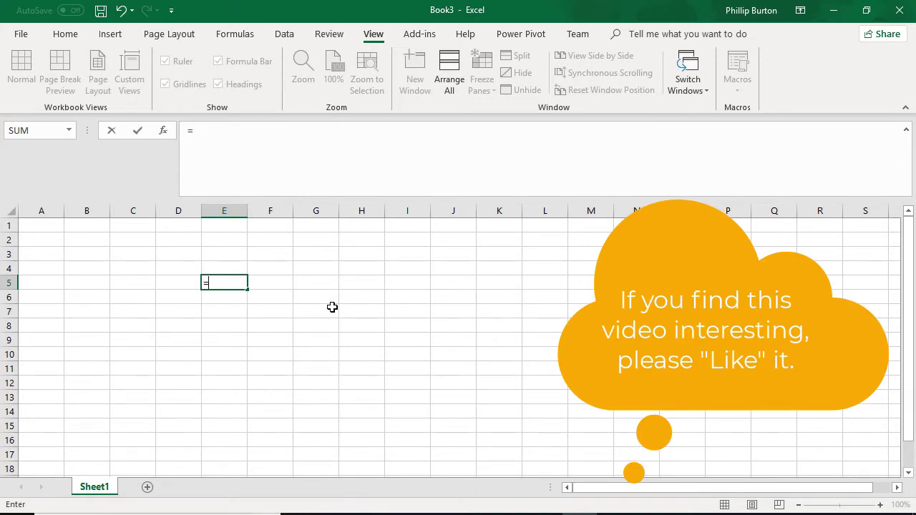
pyautogui.write('+')
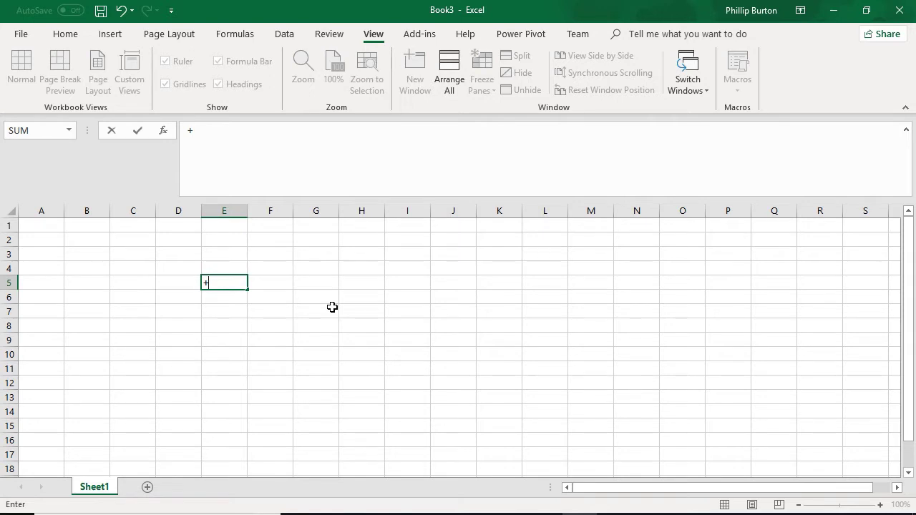
pyautogui.press('BackSpace')
pyautogui.write('=')
pyautogui.write('+1')
pyautogui.press('Return')
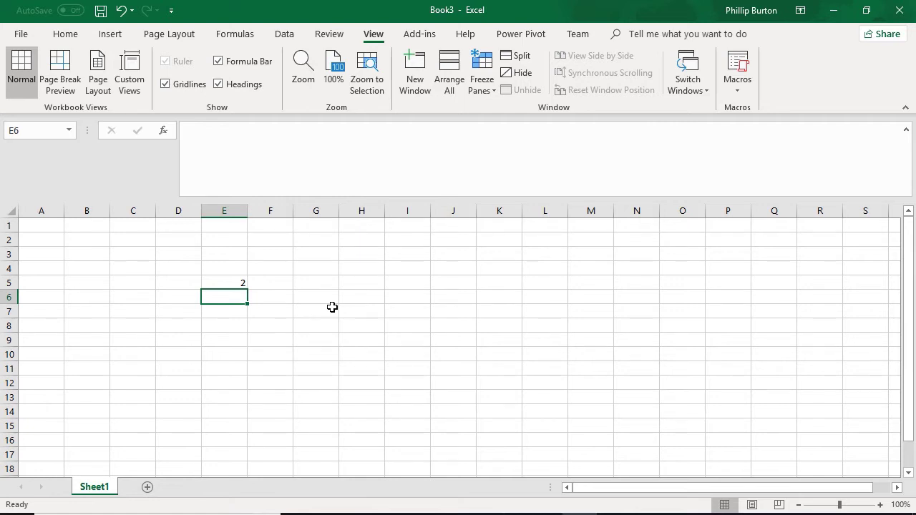
pyautogui.press('Up')
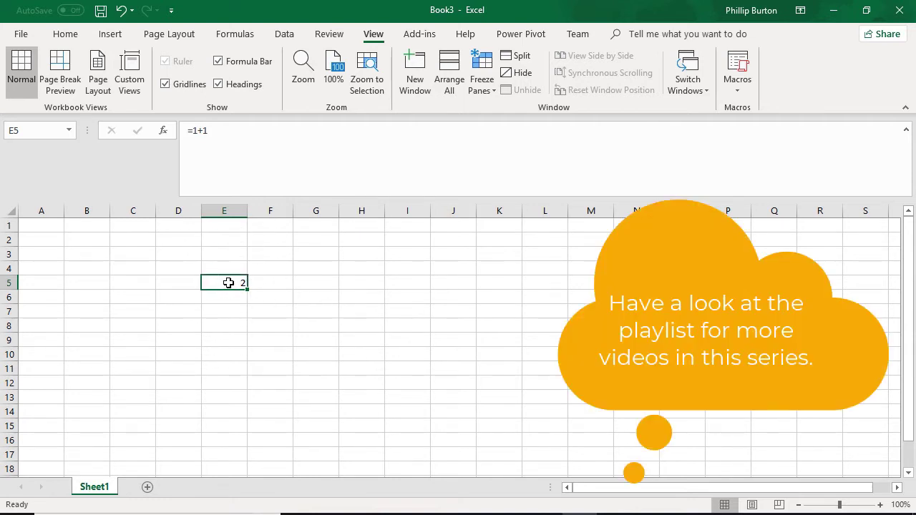
pyautogui.click(220, 134)
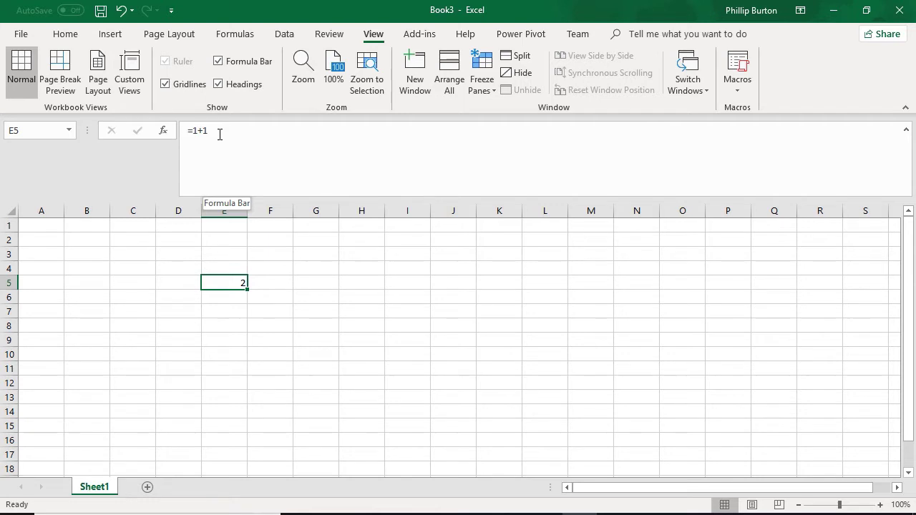
# Enter the multiplication formula =2*3 in cell E6, using an asterisk as the operator
pyautogui.press('Return')
pyautogui.write('=2')
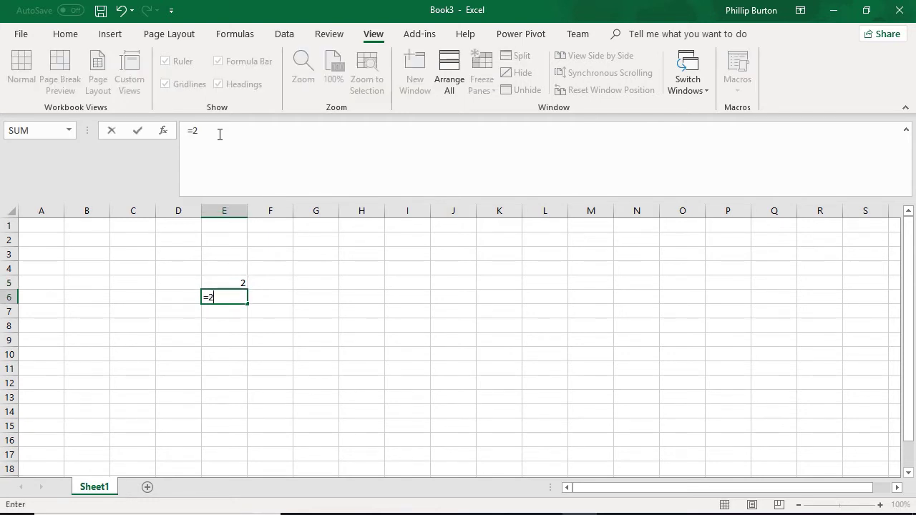
pyautogui.write('*3')
pyautogui.press('BackSpace')
pyautogui.press('BackSpace')
pyautogui.write('x3')
pyautogui.press('BackSpace')
pyautogui.press('BackSpace')
pyautogui.write('*3')
pyautogui.press('Return')
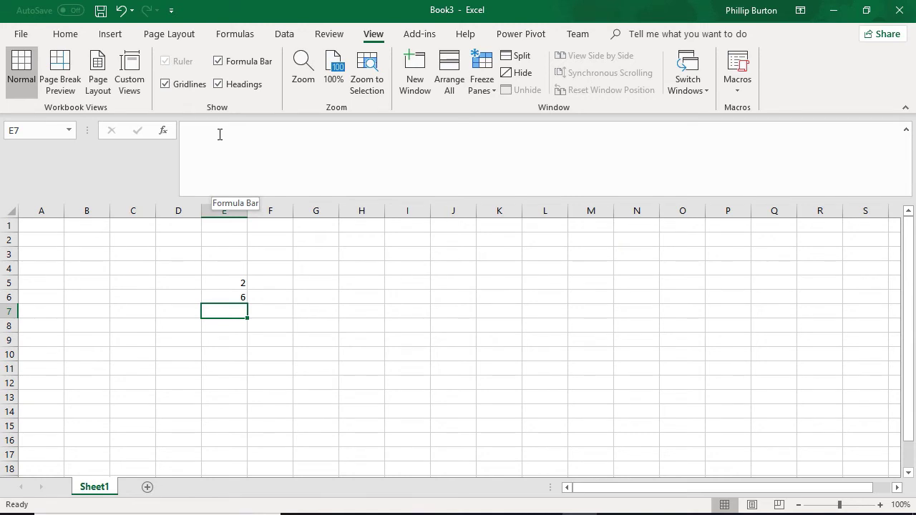
# Enter the division formula =12/4 in cell E7
pyautogui.write('=12')
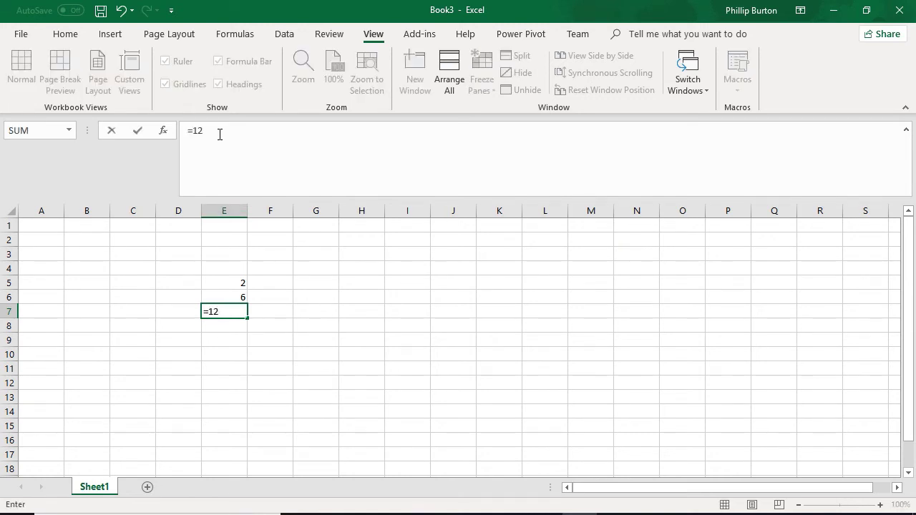
pyautogui.write('/')
pyautogui.write('4')
pyautogui.press('Return')
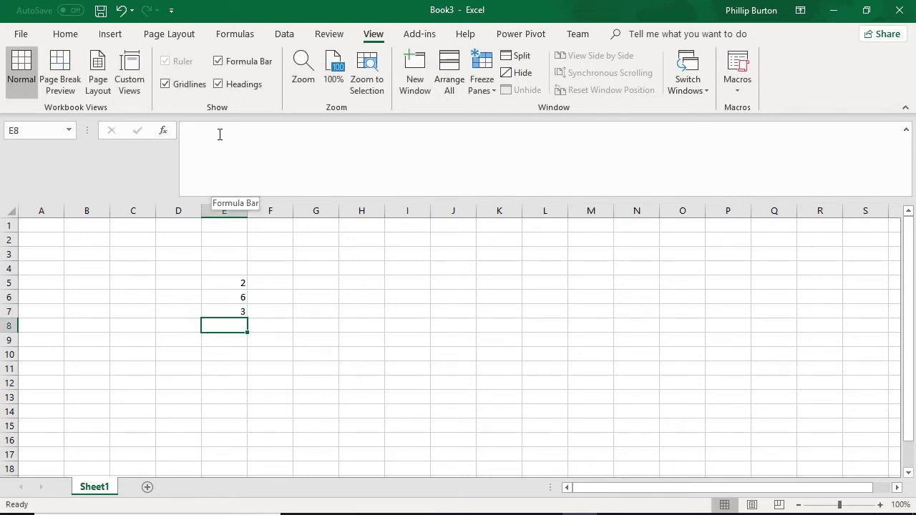
# Enter the subtraction formula =4-9 in cell E8
pyautogui.write('=4-i9')
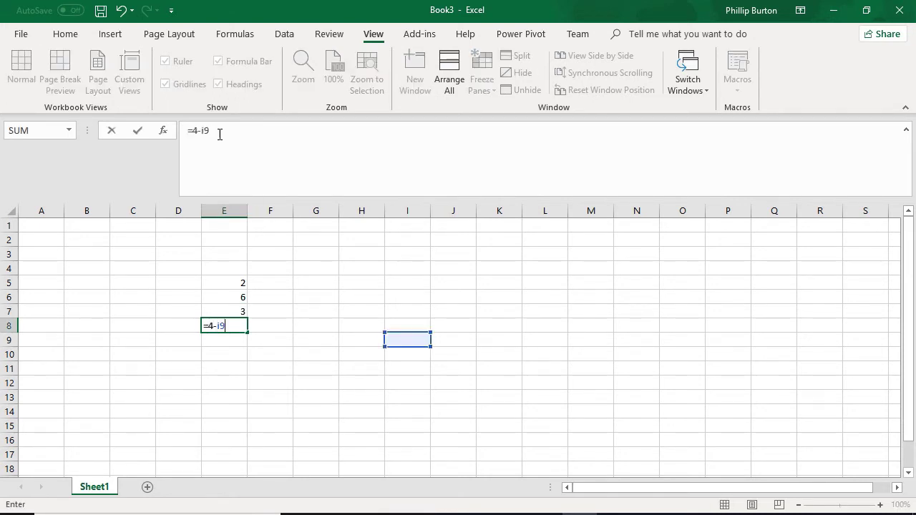
pyautogui.press('BackSpace')
pyautogui.press('BackSpace')
pyautogui.write('9')
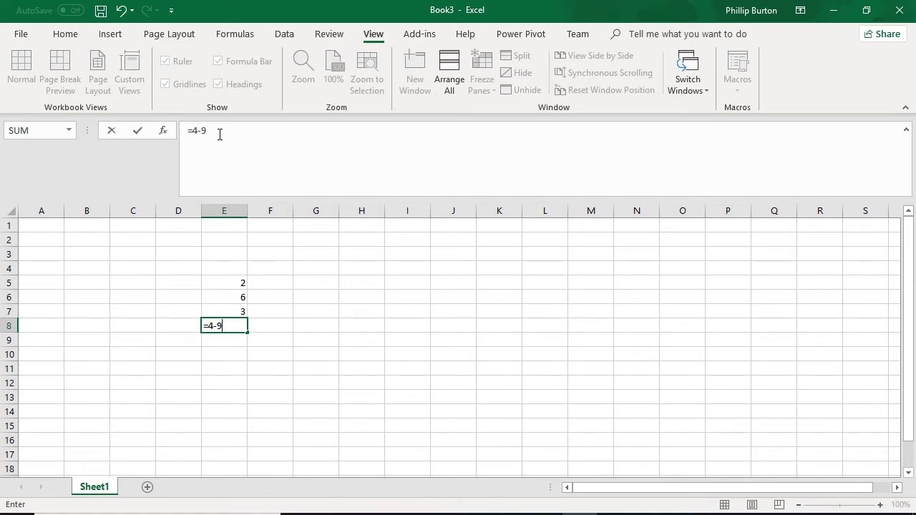
pyautogui.press('Return')
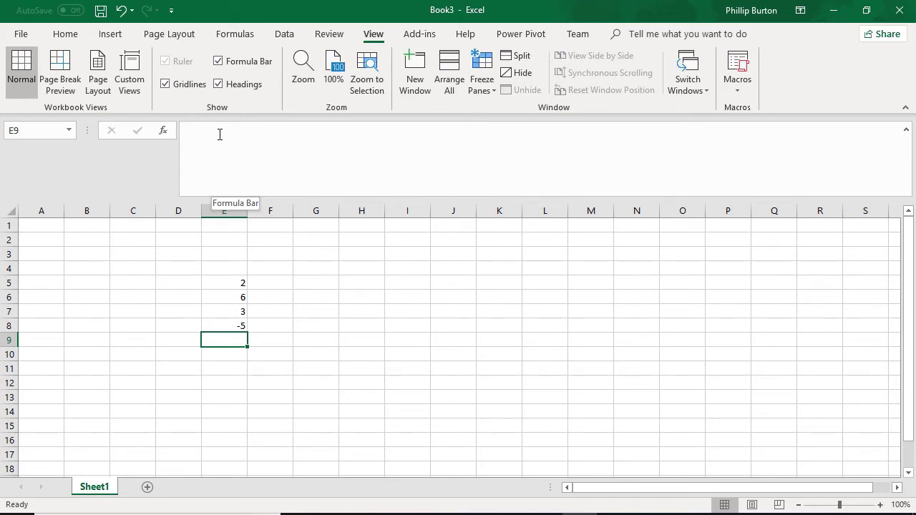
# Enter the power formulas =8^2 in cell E9 and =8^3 in cell E10
pyautogui.write('=8')
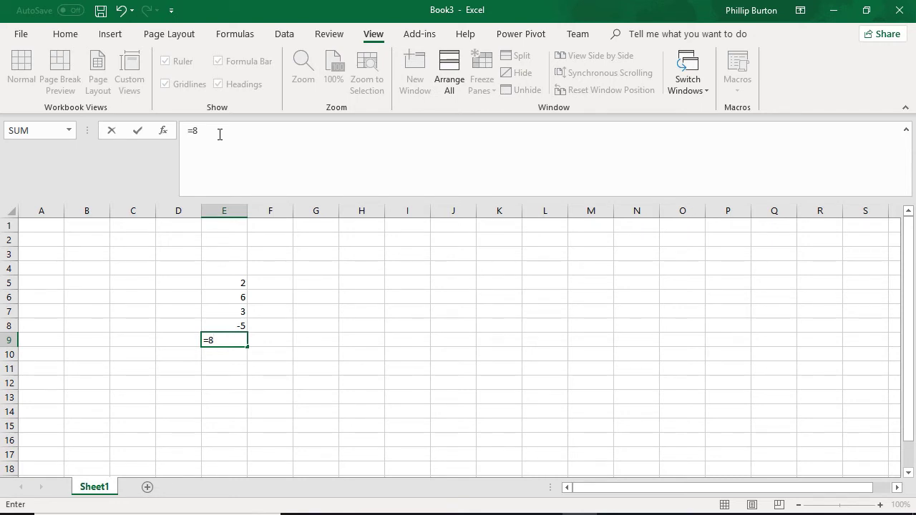
pyautogui.write('^2')
pyautogui.press('Return')
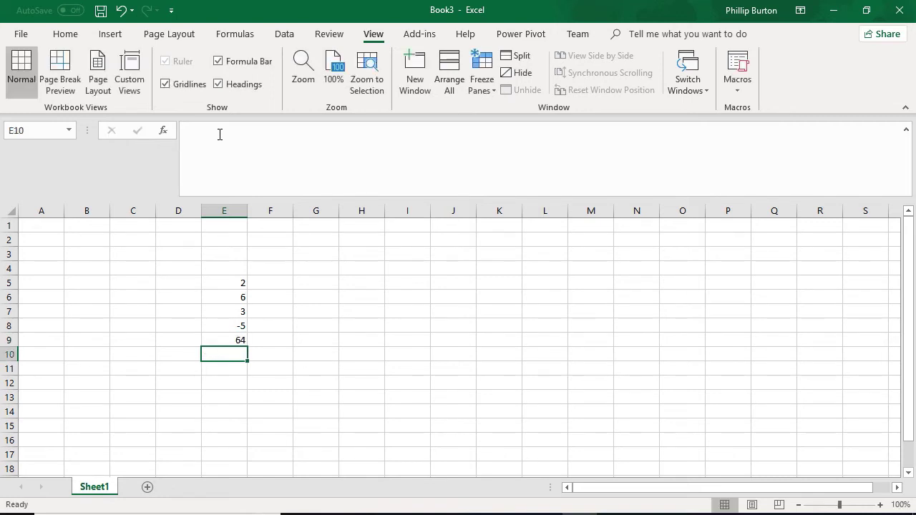
pyautogui.write('=8^3')
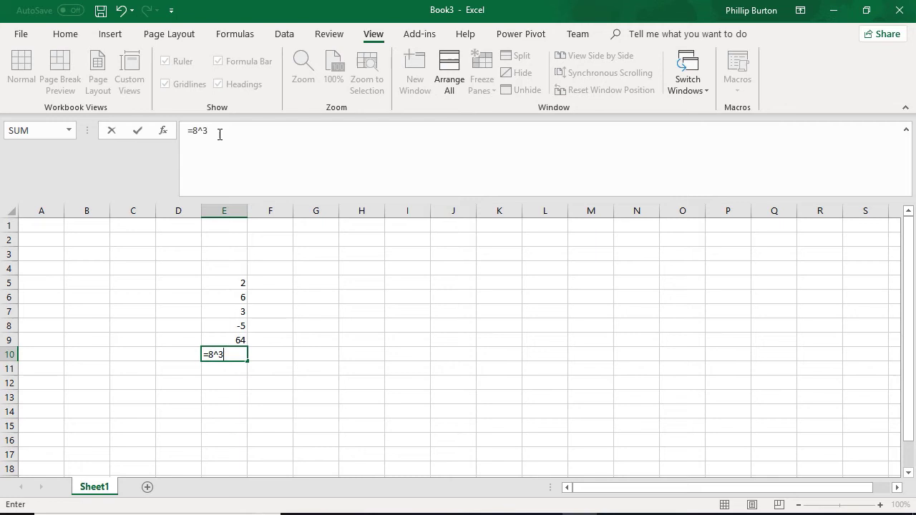
pyautogui.press('Return')
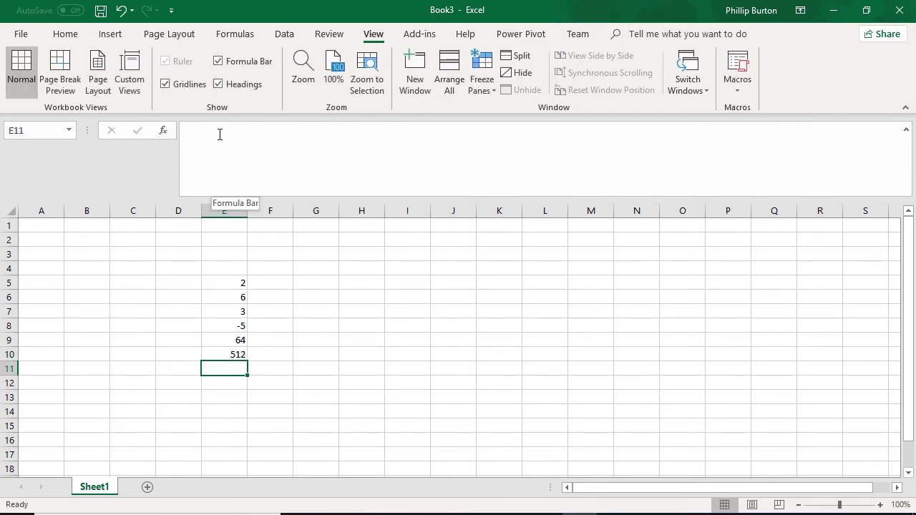
# Enter the square root of 8 in cell E11 as the formula =8^0.5
pyautogui.write('=8')
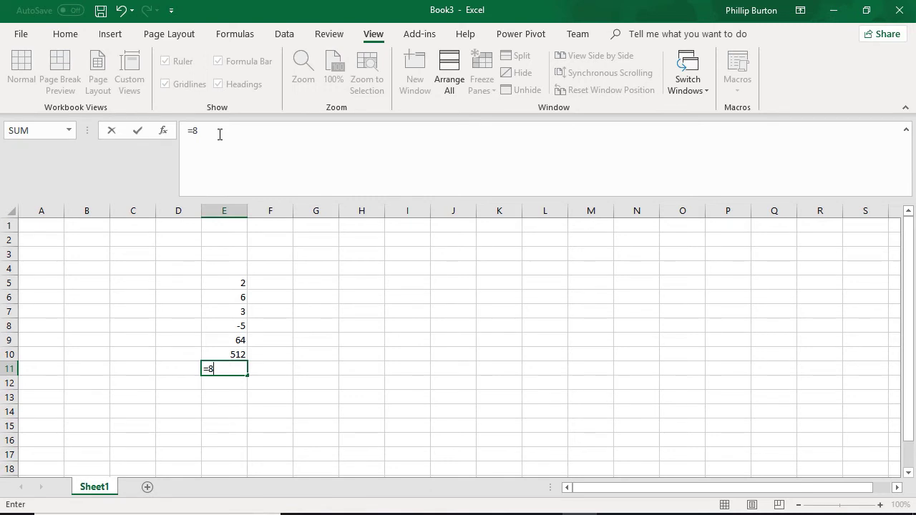
pyautogui.write('*')
pyautogui.write('0.5')
pyautogui.press('BackSpace')
pyautogui.press('BackSpace')
pyautogui.press('BackSpace')
pyautogui.press('BackSpace')
pyautogui.write('^0.5')
pyautogui.press('Return')
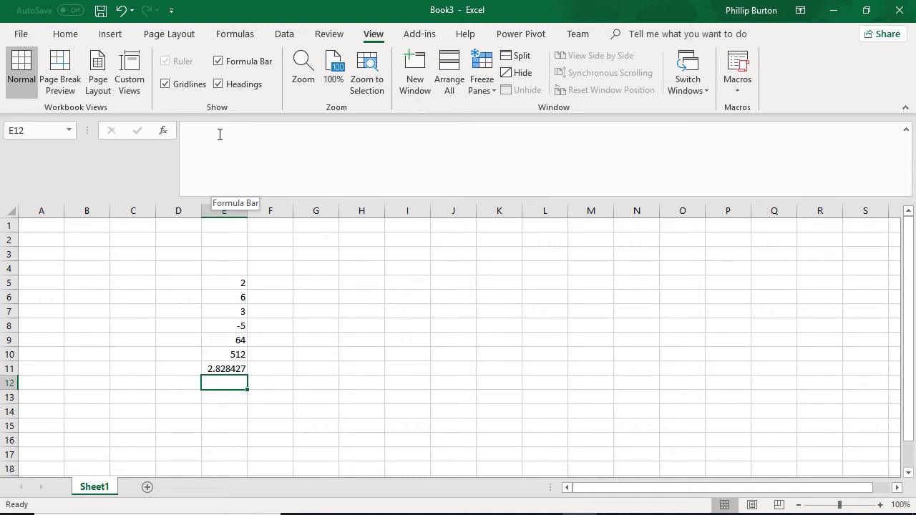
# Edit the division formula in cell E7 so that it reads =12/6
pyautogui.click(238, 312)
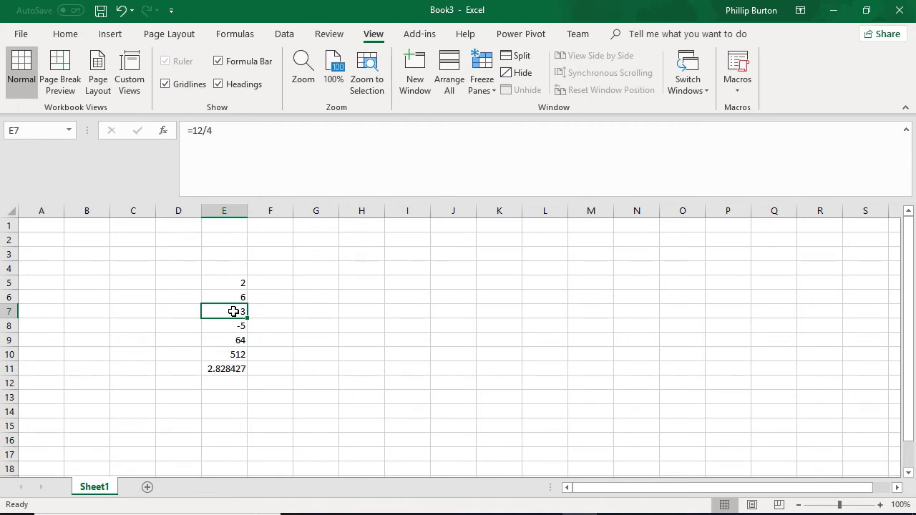
pyautogui.click(227, 134)
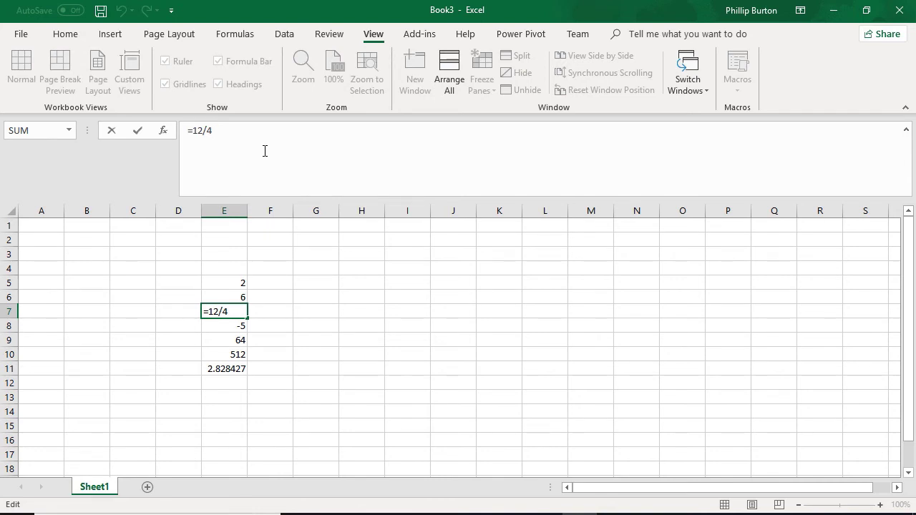
pyautogui.press('BackSpace')
pyautogui.write('6')
pyautogui.press('Return')
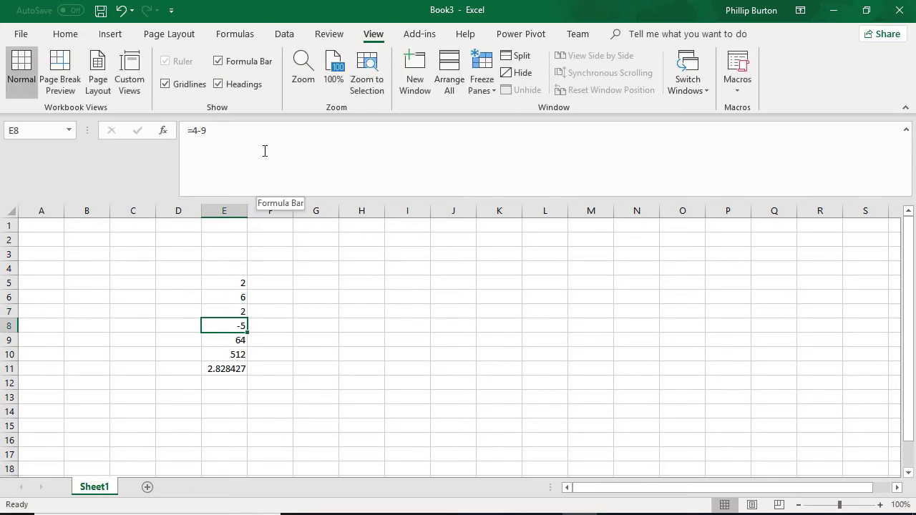
# Enter the calculation -5-7 in cell E12 without a leading equals sign
pyautogui.press('Down')
pyautogui.press('Down')
pyautogui.press('Down')
pyautogui.press('Down')
pyautogui.press('Down')
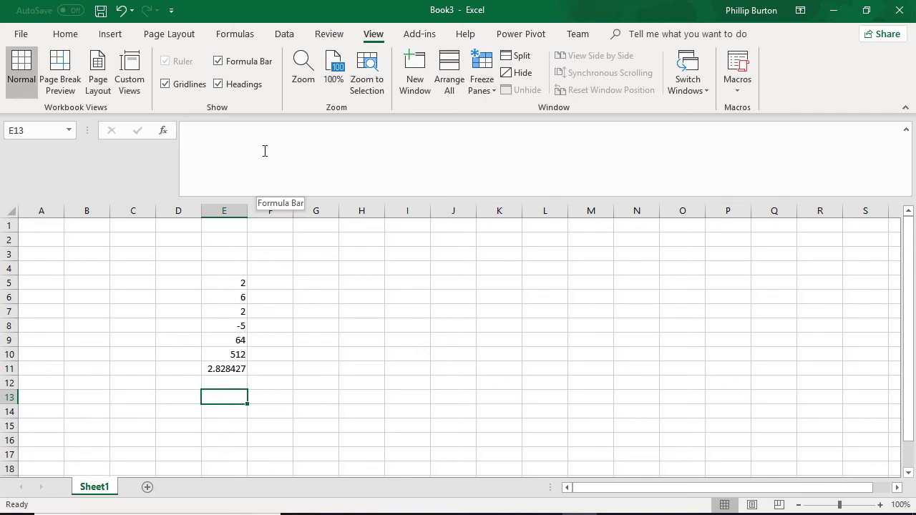
pyautogui.press('Up')
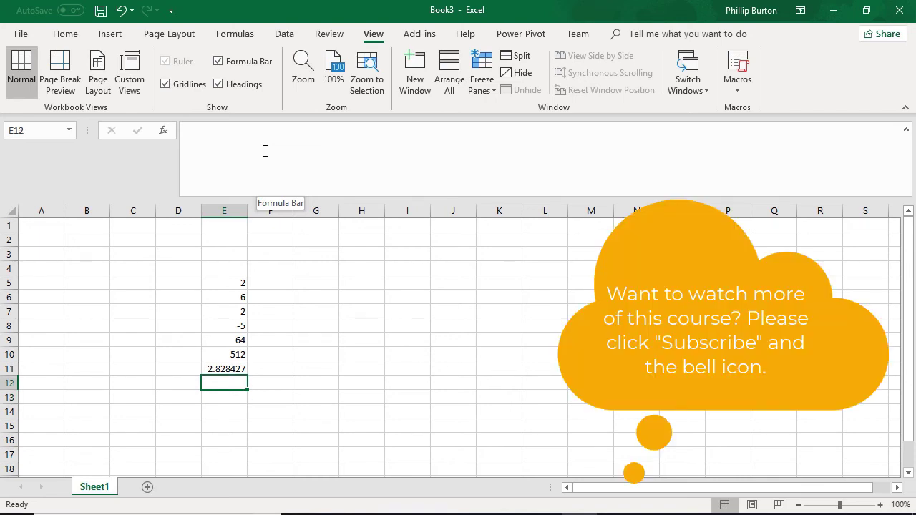
pyautogui.write('-5-7')
pyautogui.press('Return')
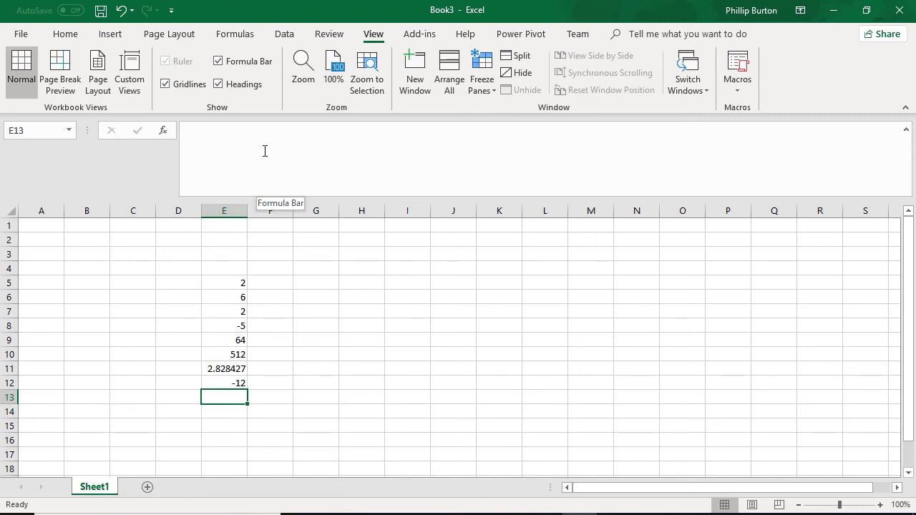
# Enter '= this is my answer in cell E13 as text with a leading apostrophe, and reselect the cell to inspect its content
pyautogui.write("'")
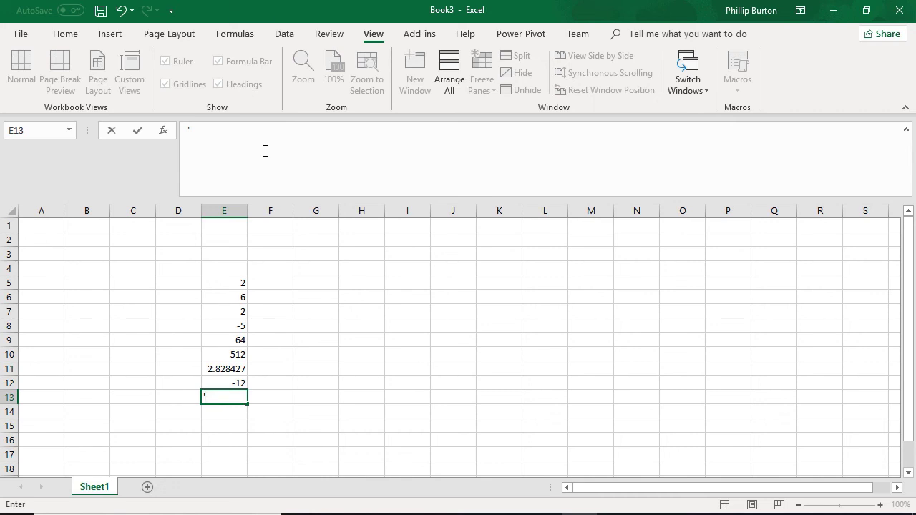
pyautogui.write('= this is myn an')
pyautogui.press('BackSpace')
pyautogui.press('BackSpace')
pyautogui.press('BackSpace')
pyautogui.press('BackSpace')
pyautogui.write('answer')
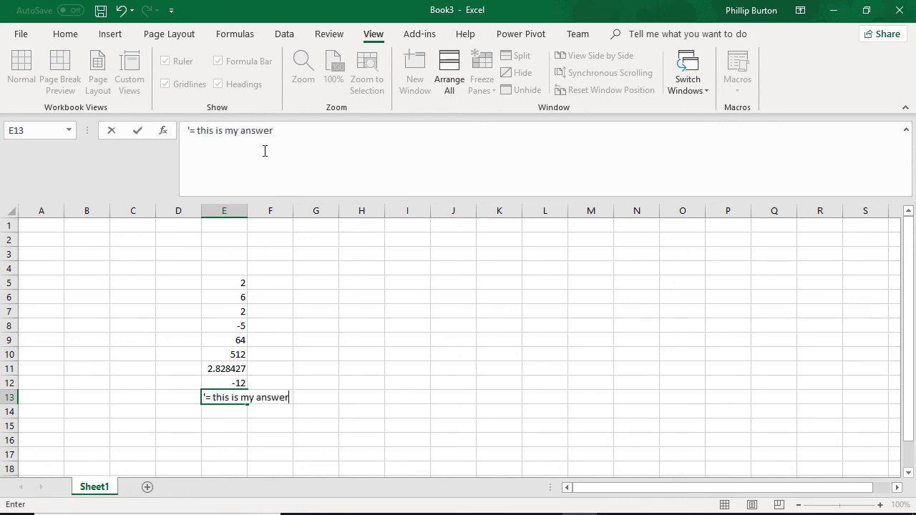
pyautogui.press('Return')
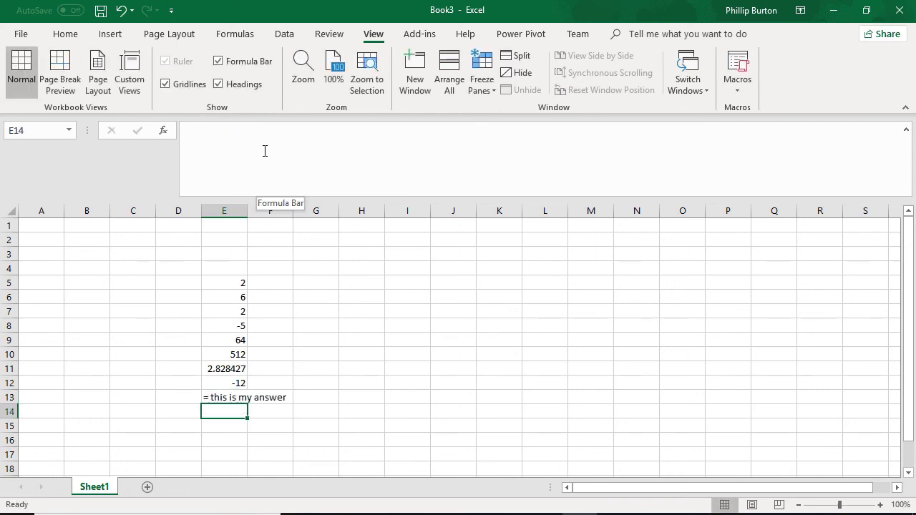
pyautogui.press('Up')
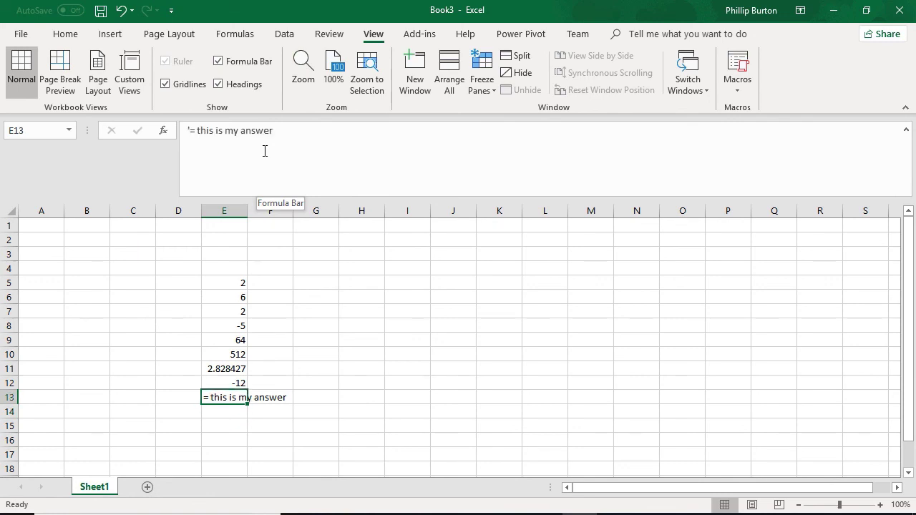